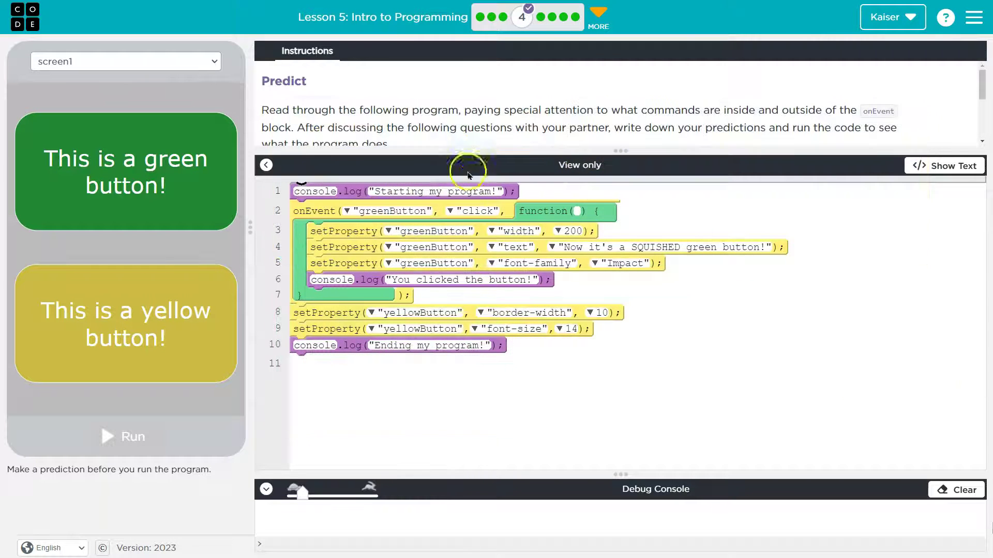
# Step: Read the Predict instructions, enlarge the panel to show both questions, and focus the answer box
pyautogui.moveTo(522, 111); pyautogui.dragTo(636, 116)
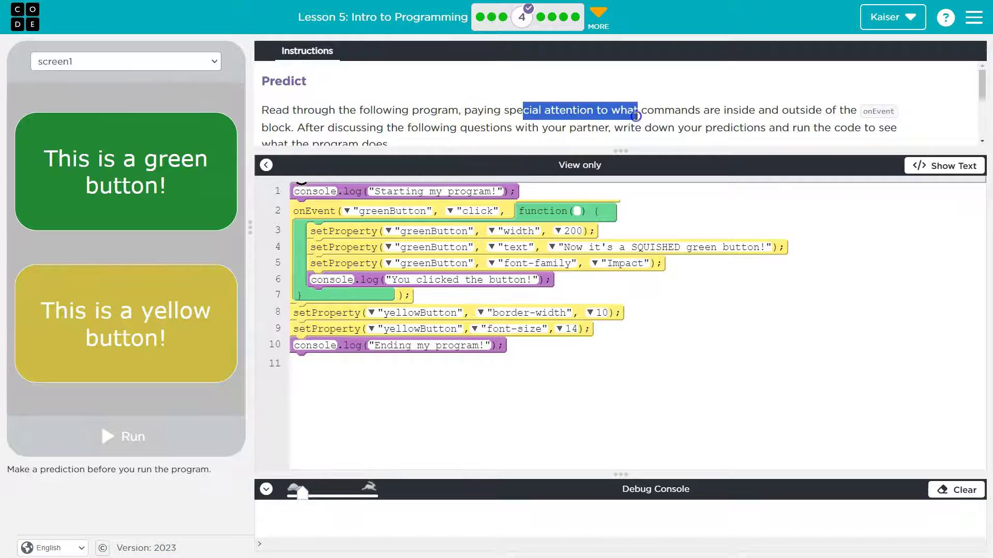
pyautogui.click(653, 117)
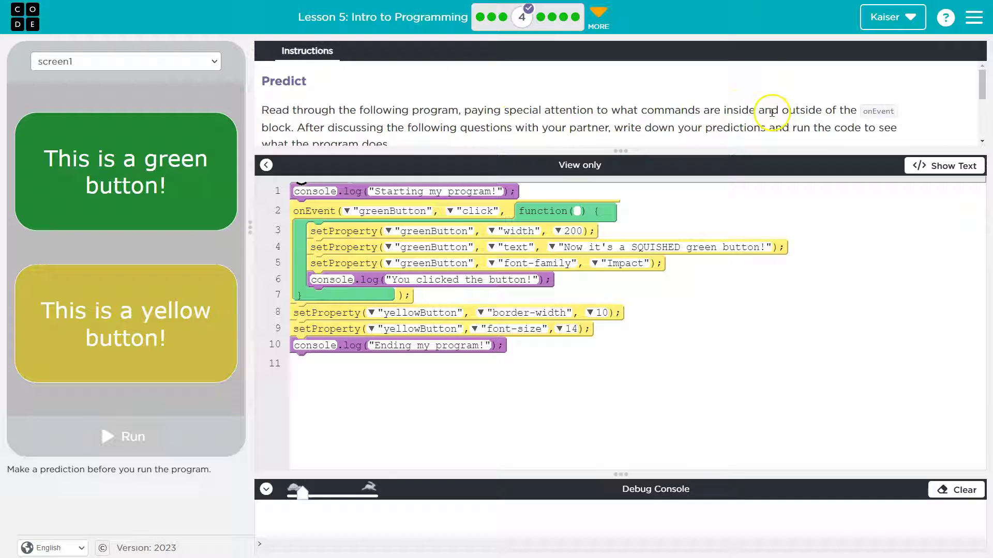
pyautogui.doubleClick(876, 112)
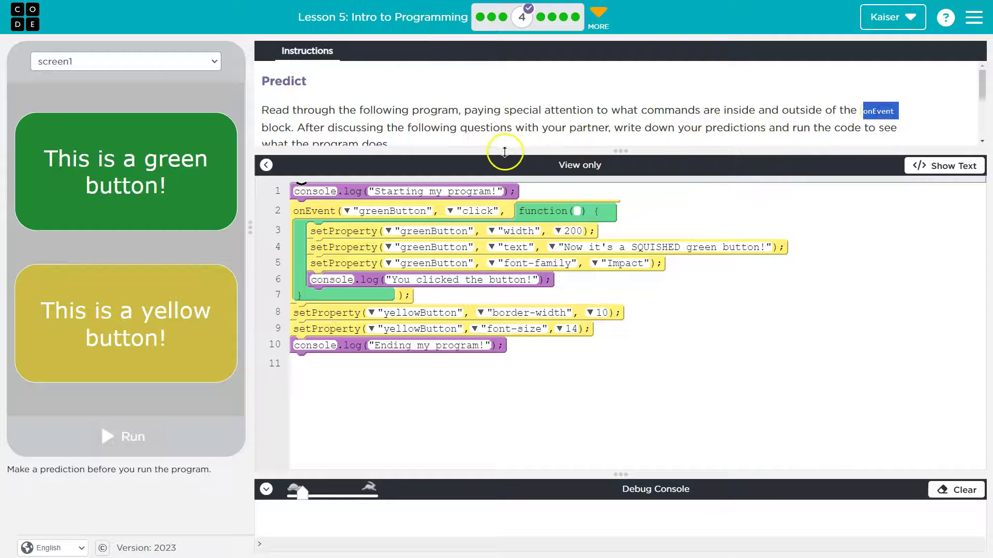
pyautogui.moveTo(500, 152); pyautogui.dragTo(499, 189)
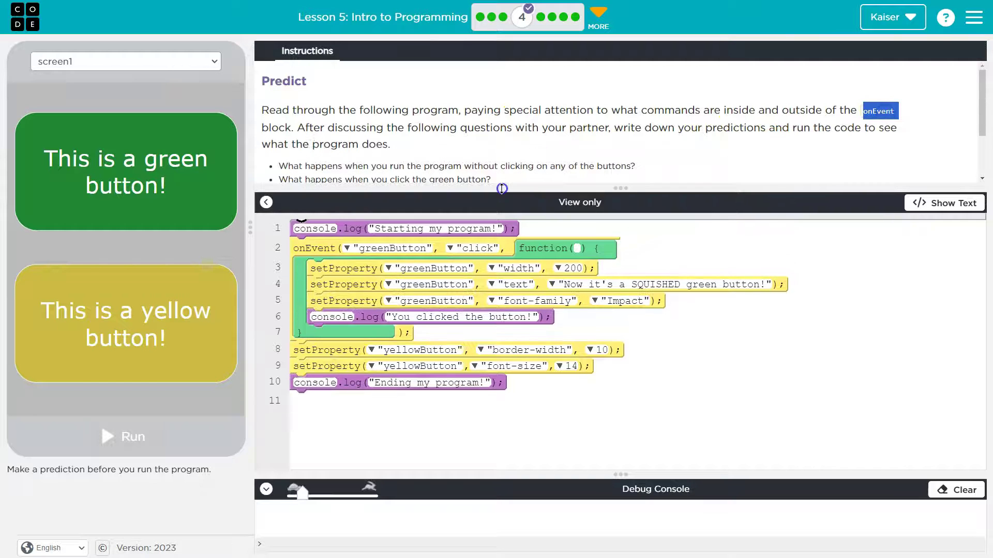
pyautogui.doubleClick(423, 128)
pyautogui.doubleClick(580, 129)
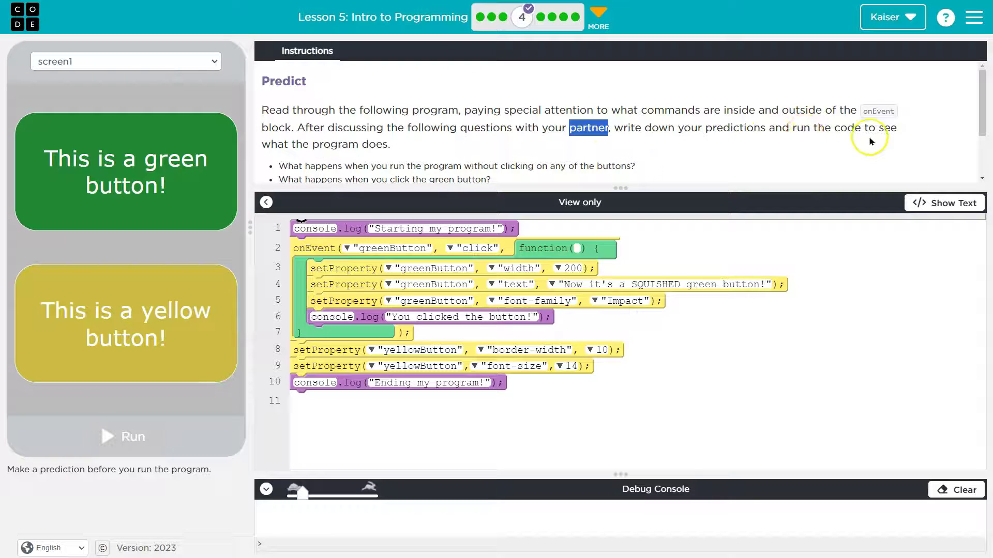
pyautogui.scroll(-1, 847, 155)
pyautogui.click(482, 156)
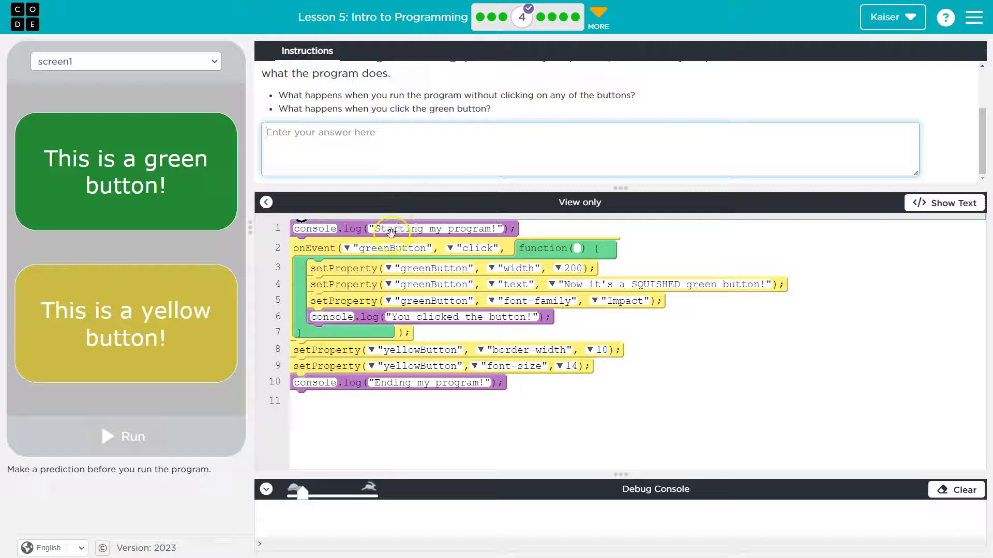
pyautogui.scroll(2, 439, 171)
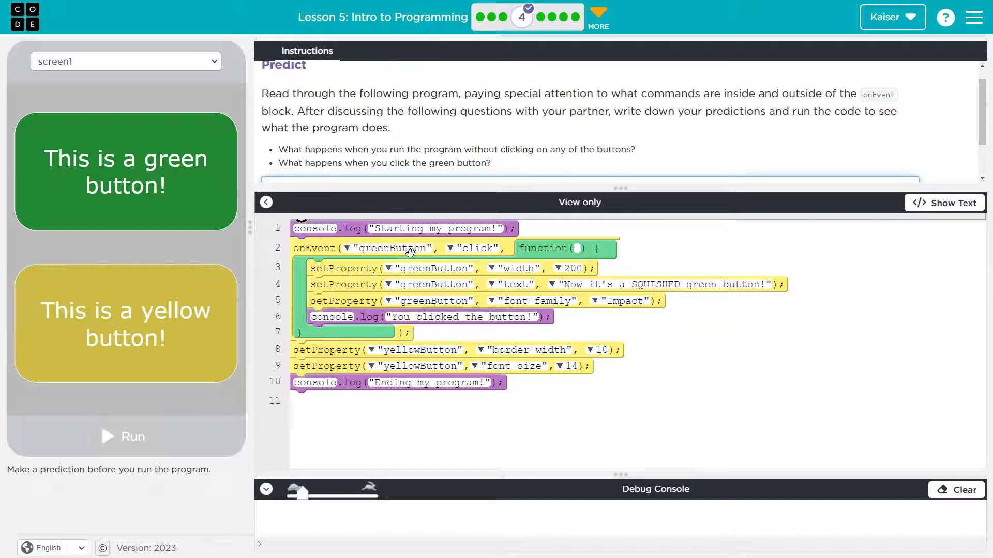
# Step: Highlight greenButton in the onEvent block while rereading the instructions from the top
pyautogui.doubleClick(388, 250)
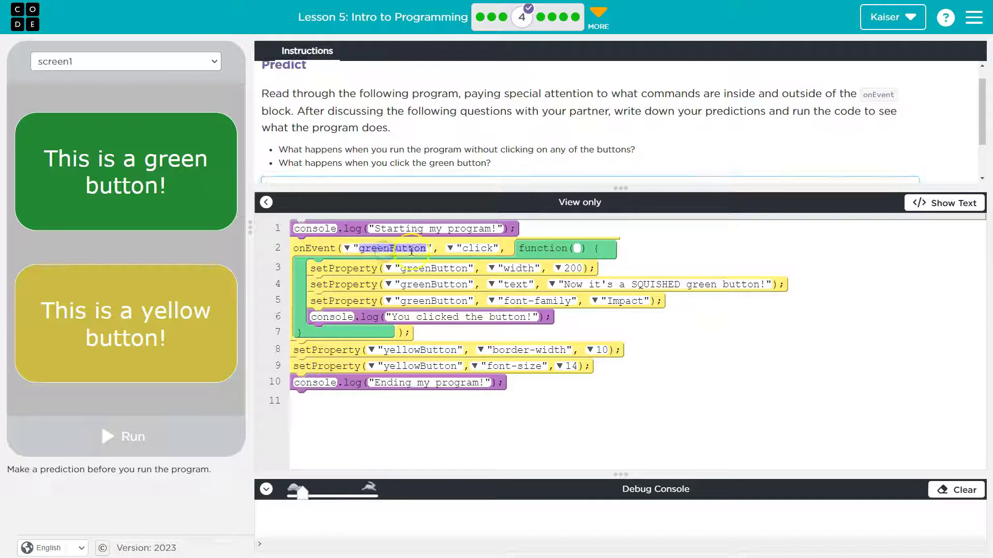
pyautogui.click(43, 147)
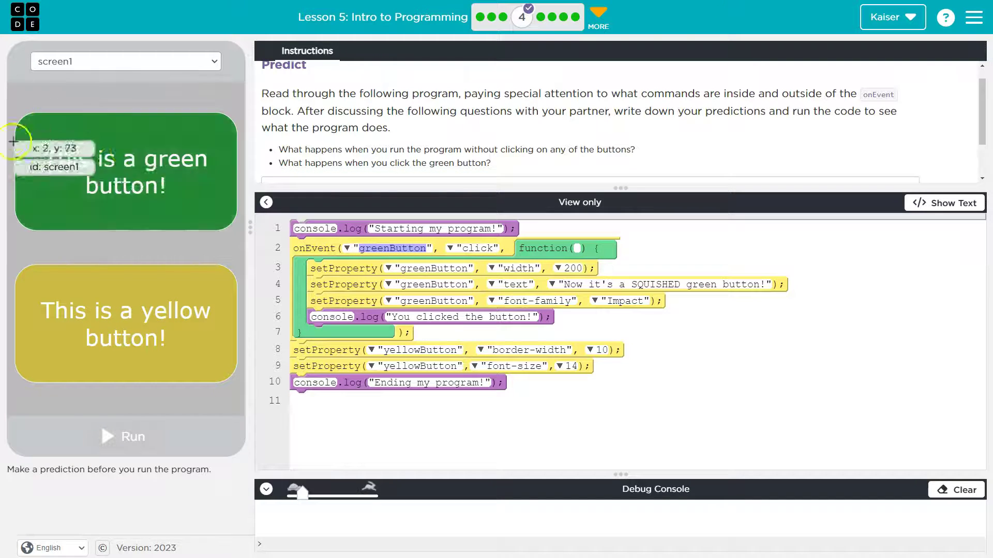
pyautogui.click(103, 151)
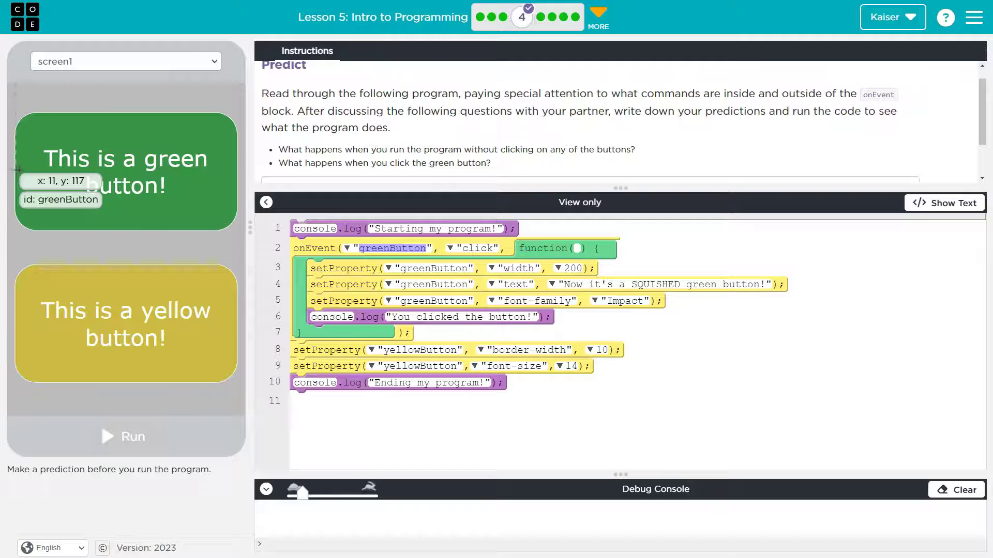
pyautogui.click(237, 179)
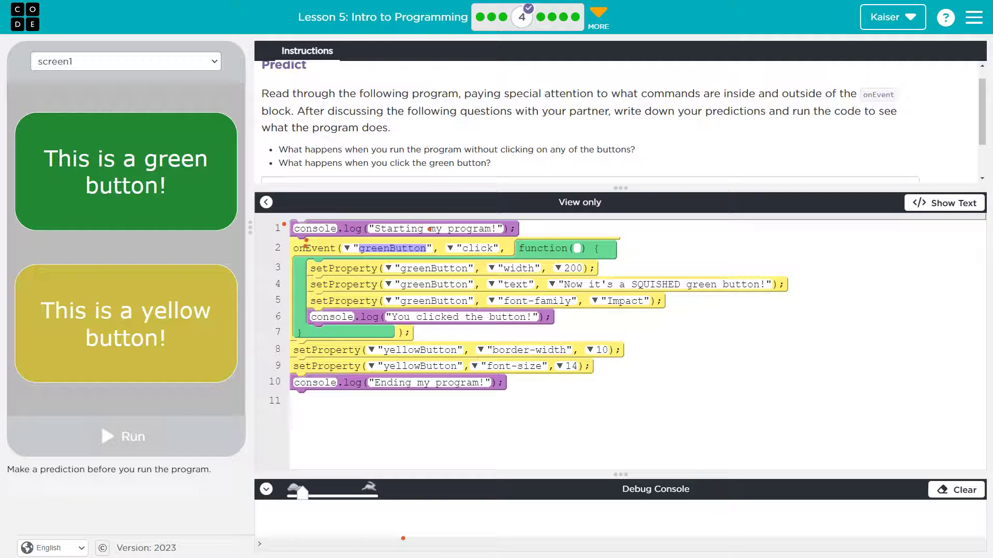
pyautogui.moveTo(275, 268); pyautogui.dragTo(333, 337)
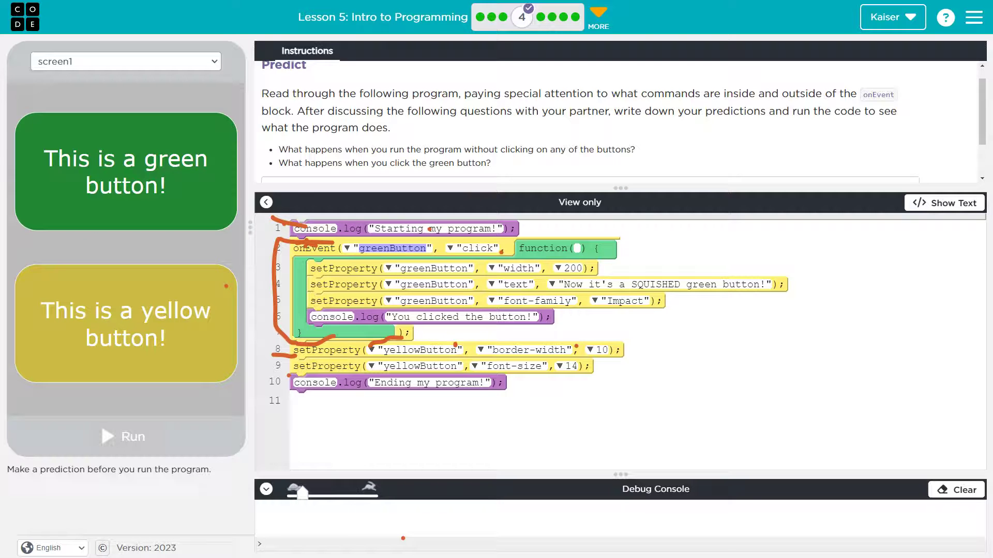
pyautogui.moveTo(309, 354); pyautogui.dragTo(340, 388)
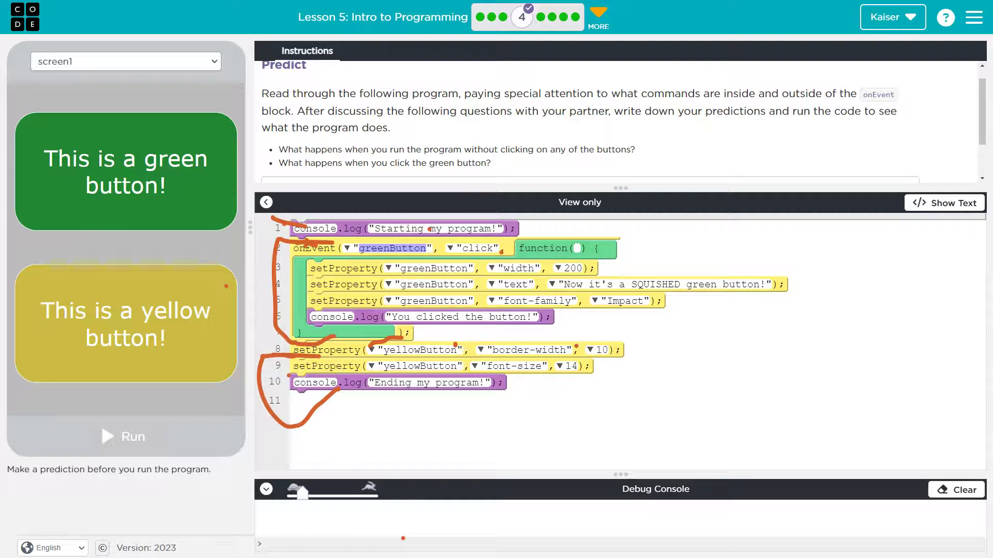
pyautogui.press('Escape')
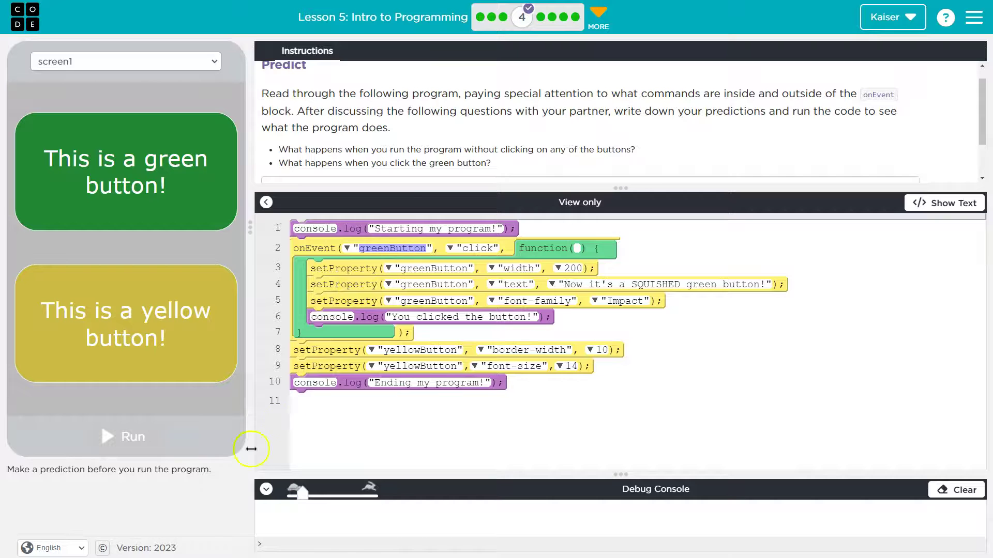
pyautogui.scroll(-1, 395, 171)
# Step: Enter the two prediction lines about code outside and inside onEvent, then run the program
pyautogui.click(387, 141)
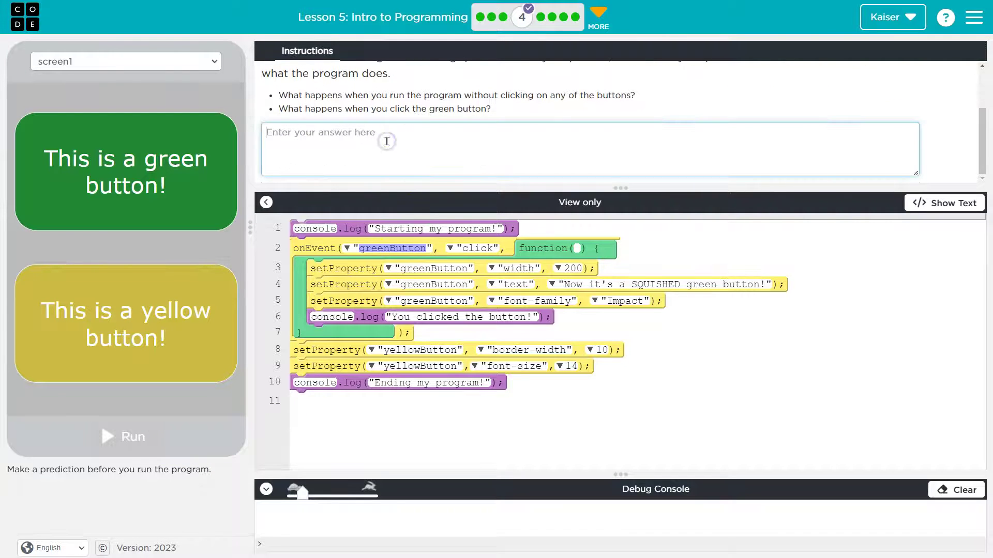
pyautogui.write('- everything outside th')
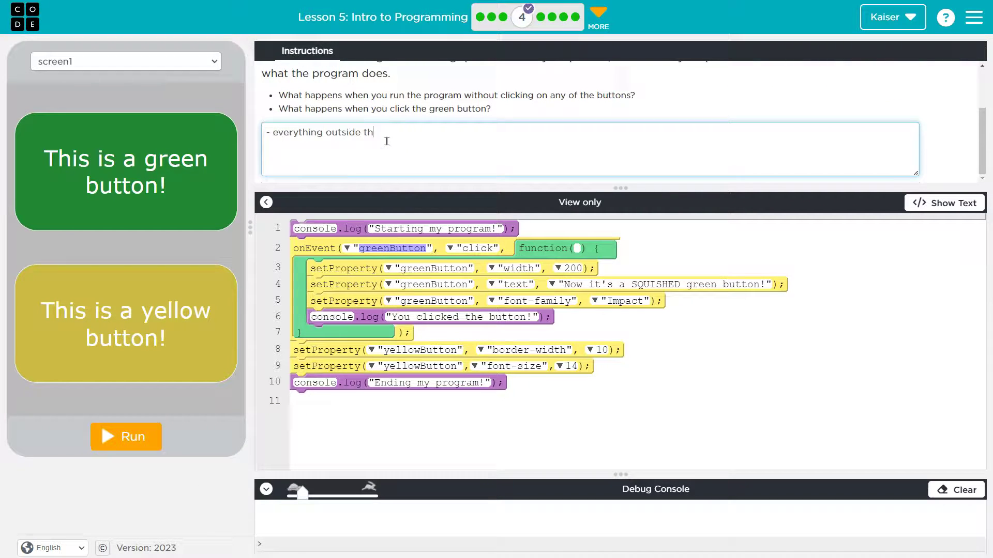
pyautogui.write('e onEvent block will run when the program starts')
pyautogui.press('Return')
pyautogui.write('- the onEvent stuff will only happen if the green button is pressed')
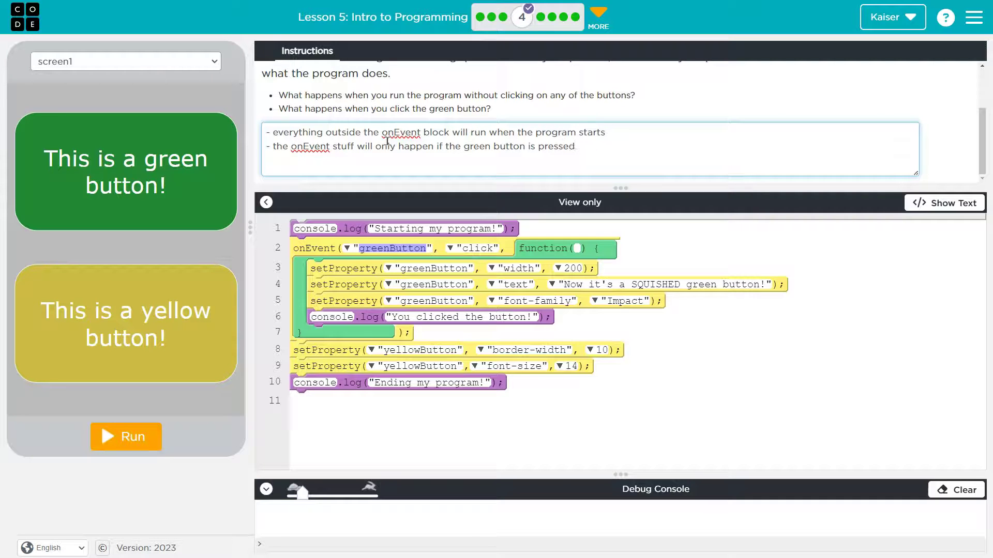
pyautogui.click(433, 132)
pyautogui.moveTo(365, 132)
pyautogui.mouseDown()
pyautogui.moveTo(615, 127)
pyautogui.moveTo(303, 146)
pyautogui.mouseUp()
pyautogui.click(613, 142)
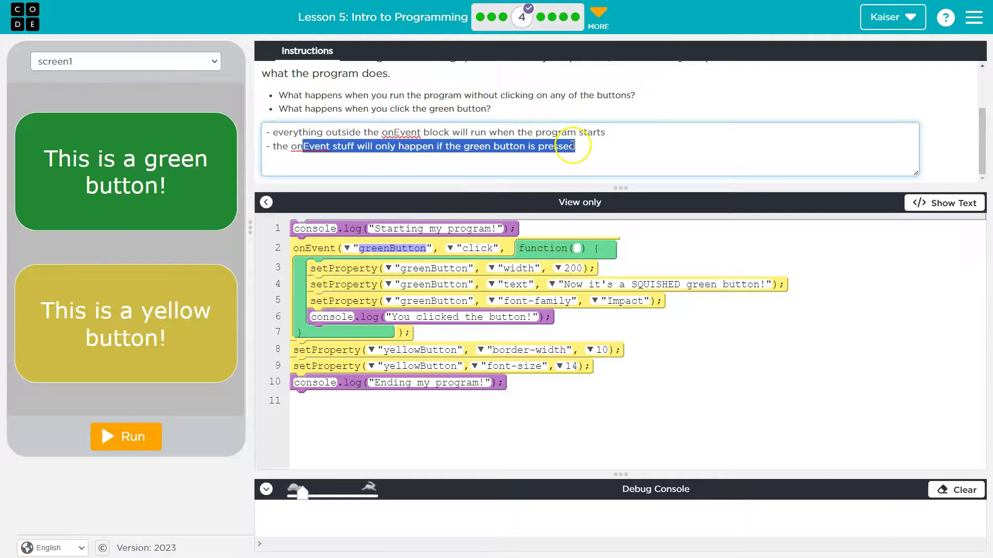
pyautogui.click(138, 436)
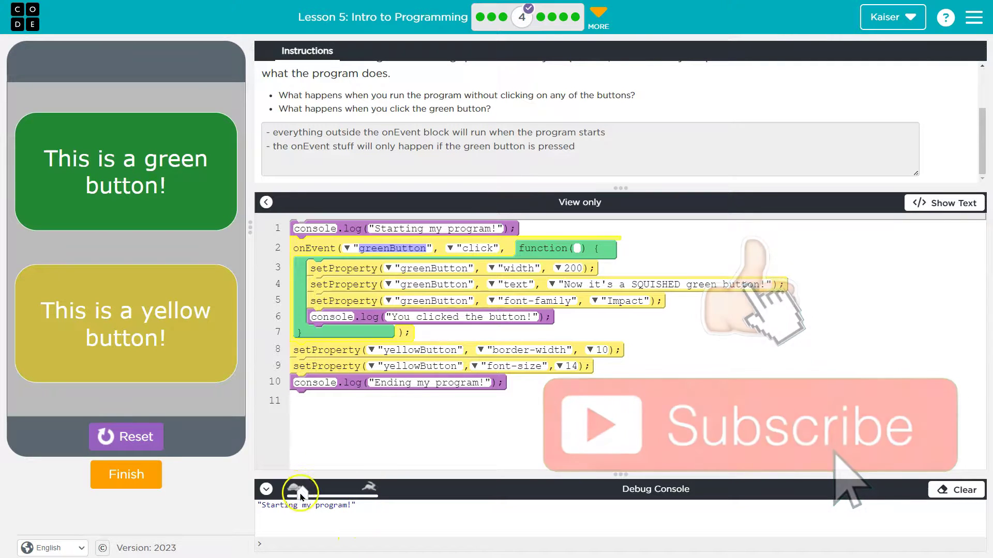
# Step: Set the speed slider to top speed and click the green button to log 'You clicked the button!'
pyautogui.moveTo(300, 491); pyautogui.dragTo(360, 490)
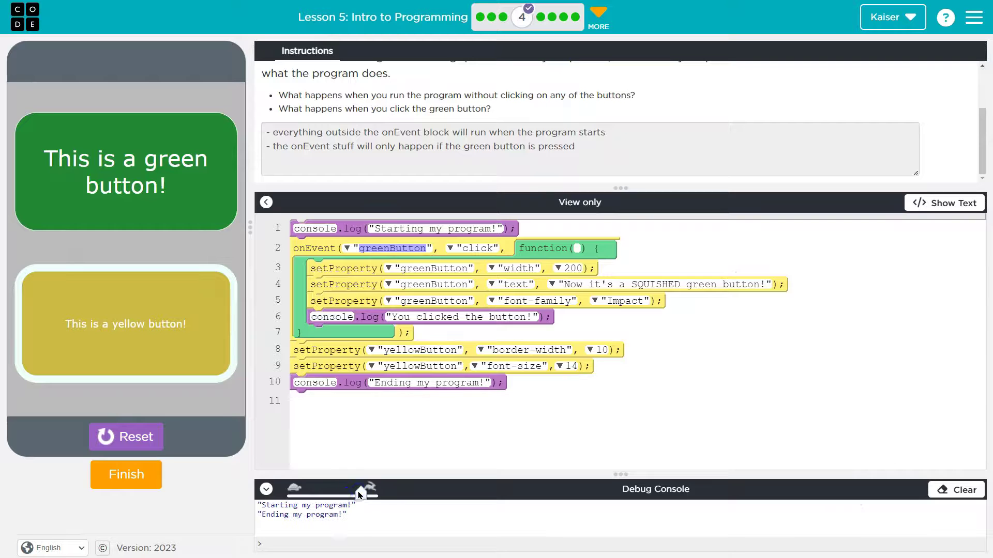
pyautogui.click(354, 517)
pyautogui.click(359, 494)
pyautogui.click(172, 214)
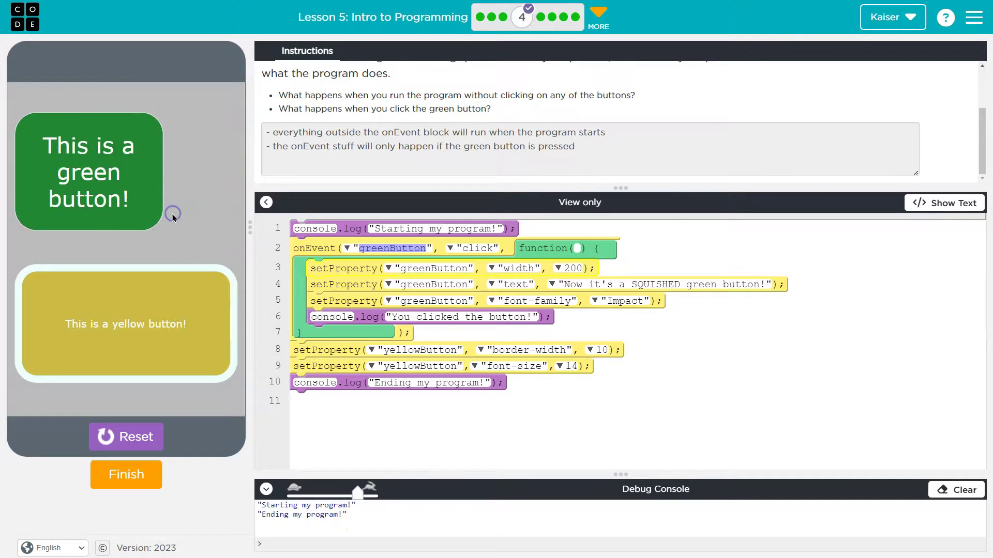
pyautogui.click(443, 431)
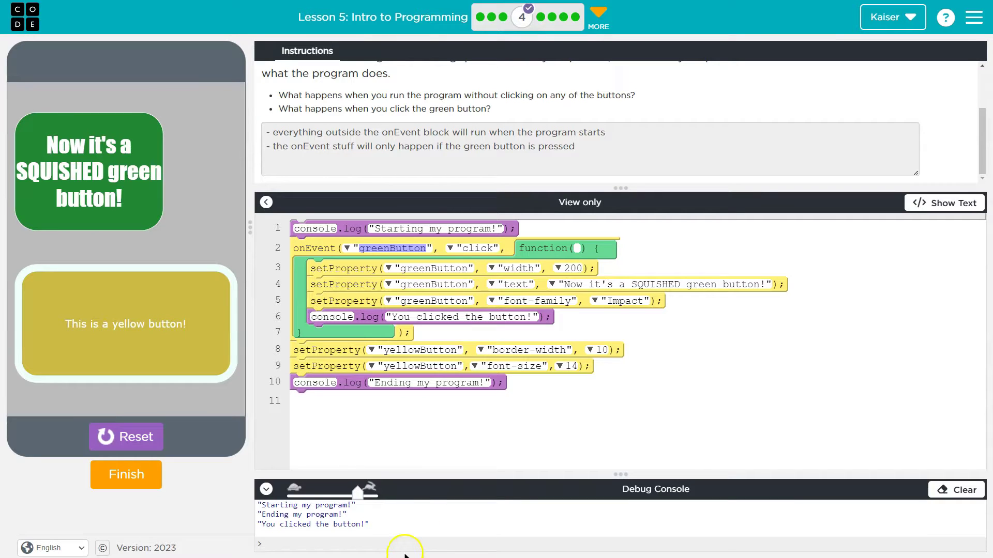